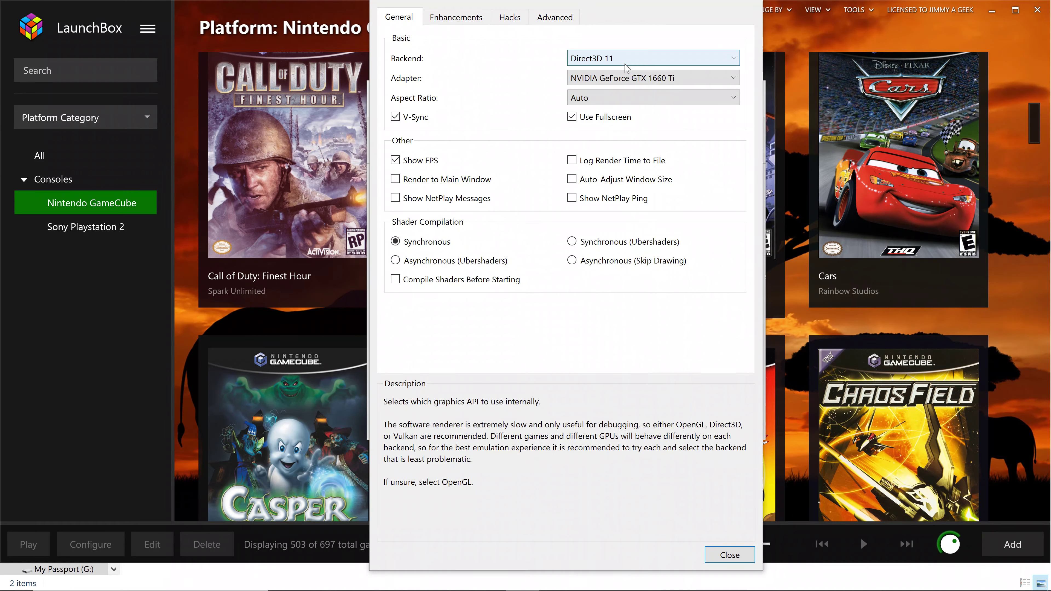
Keep Direct3D 11, the GTX 1660 Ti adapter and Auto aspect ratio, then review Enhancements anti-aliasing.
left_click(633, 59)
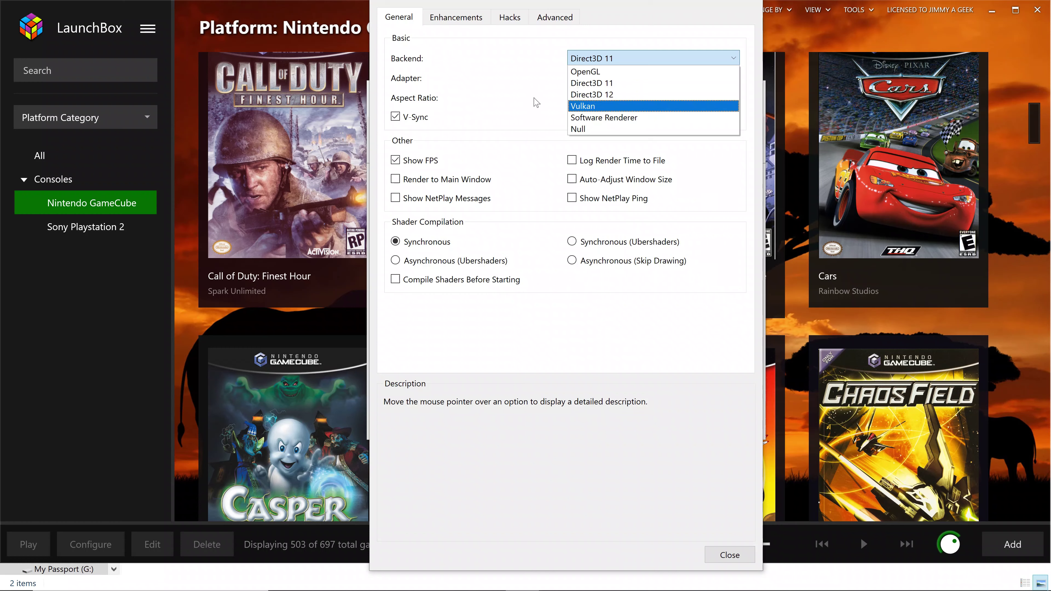
key("Escape")
mouse_move(612, 88)
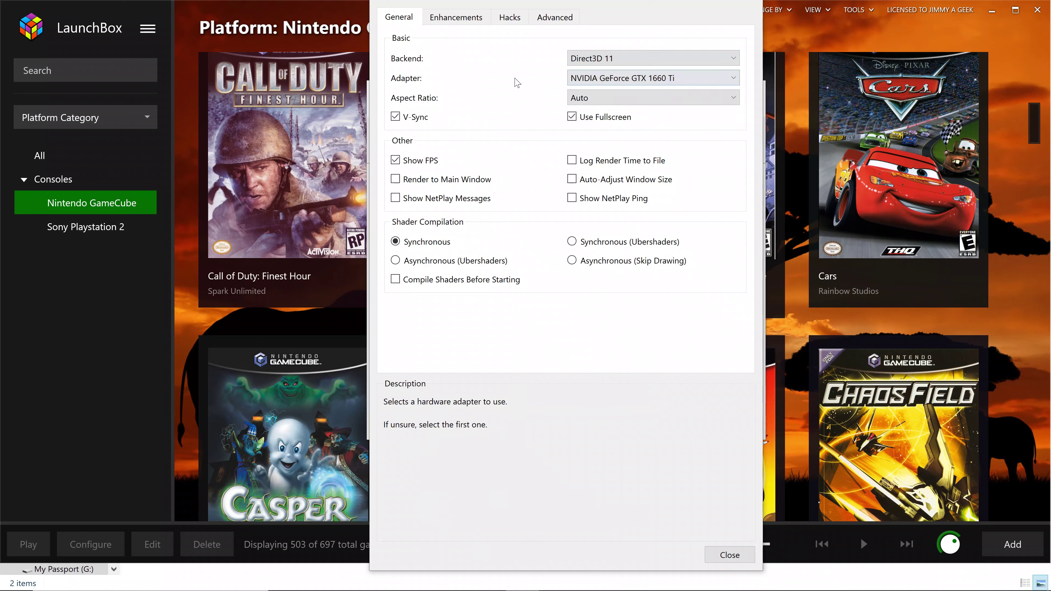
left_click(645, 79)
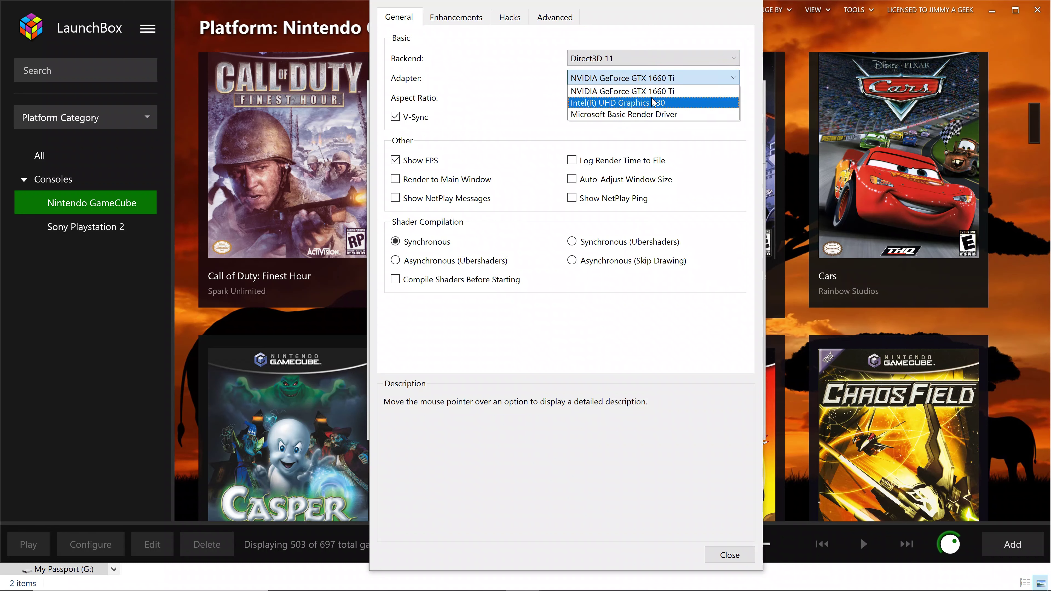
key("Up")
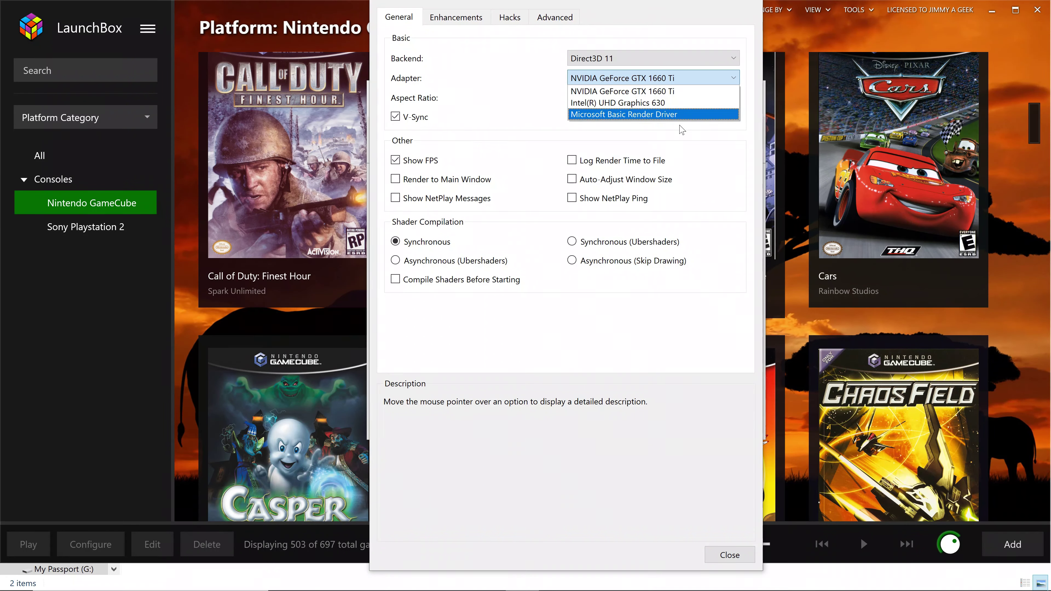
left_click(682, 129)
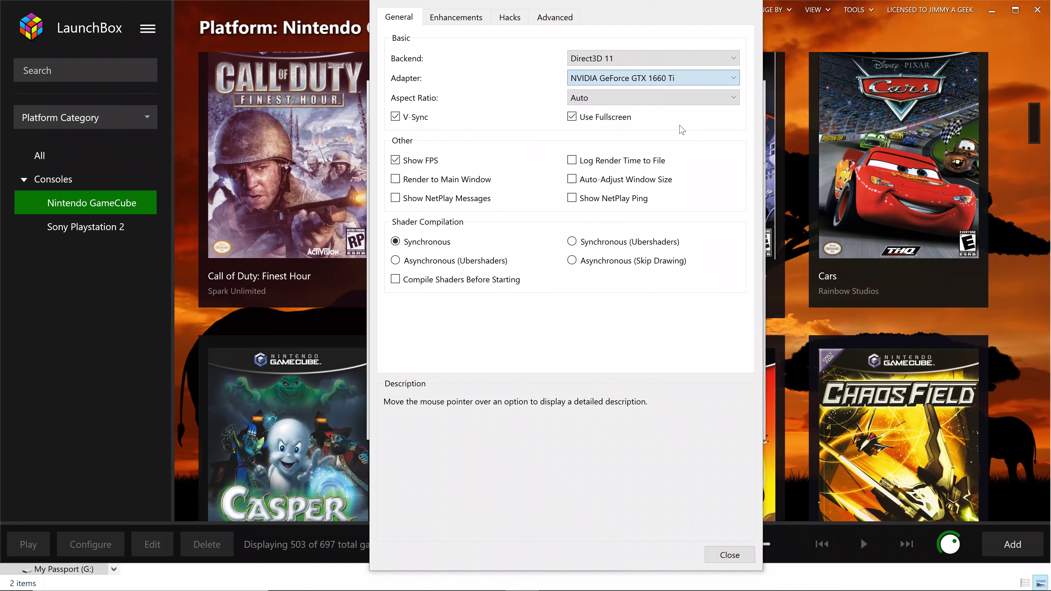
left_click(627, 98)
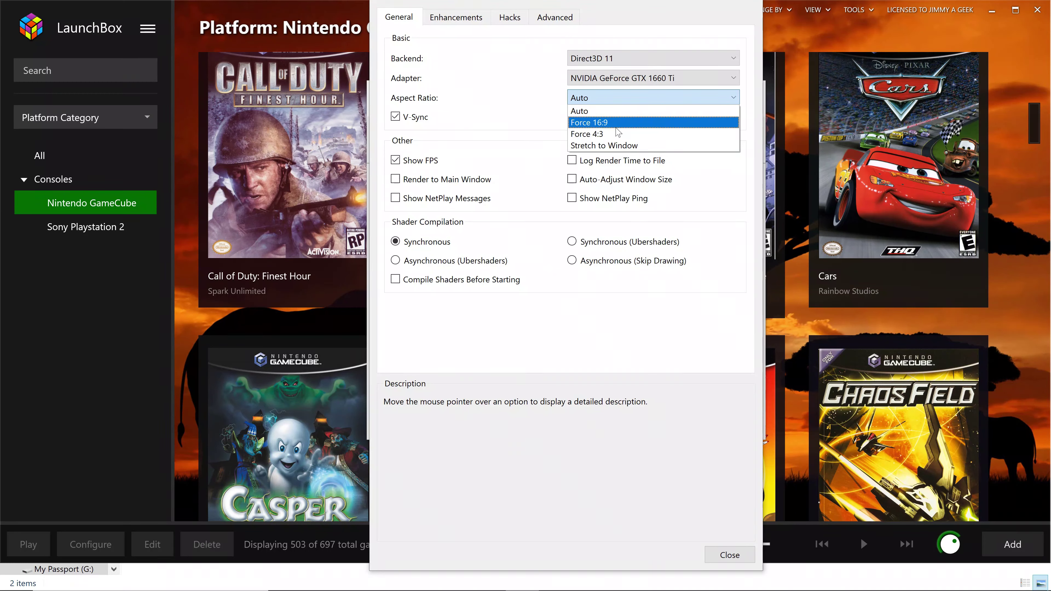
left_click(512, 117)
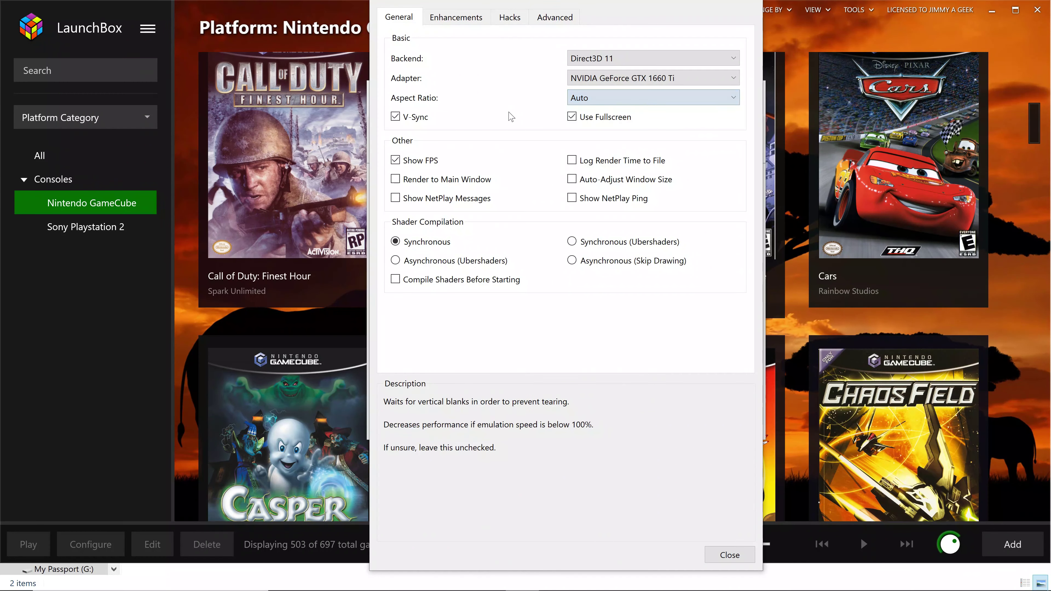
left_click(456, 17)
left_click(623, 77)
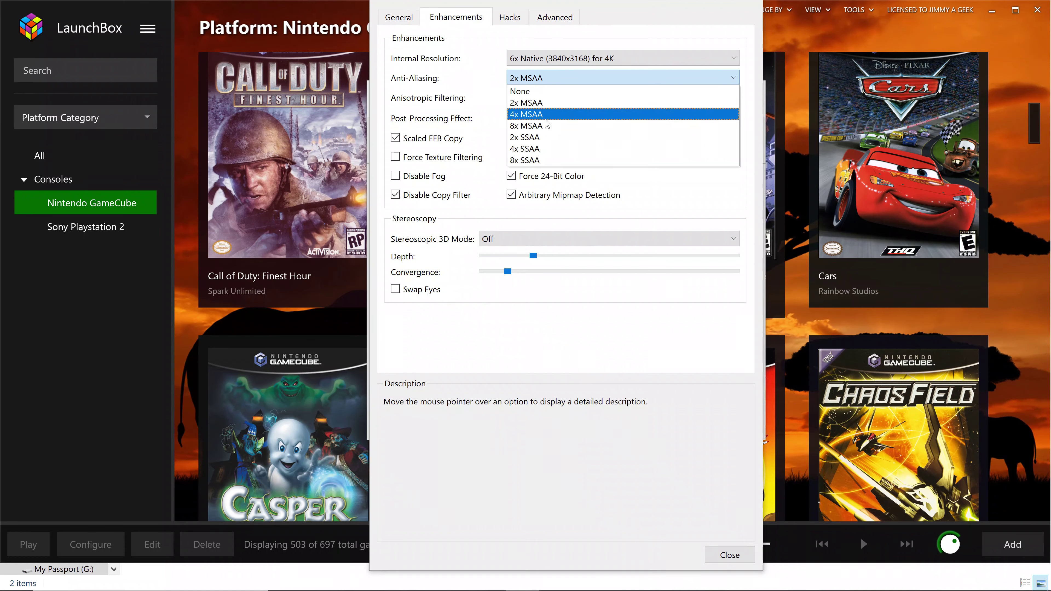
left_click(579, 49)
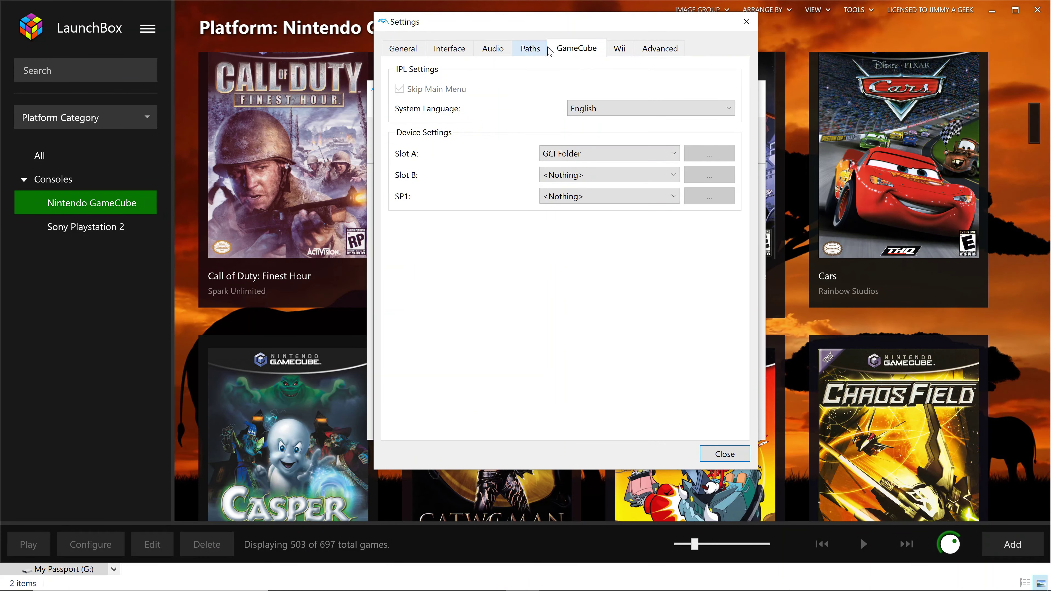
left_click(533, 49)
left_click(492, 48)
left_click(450, 49)
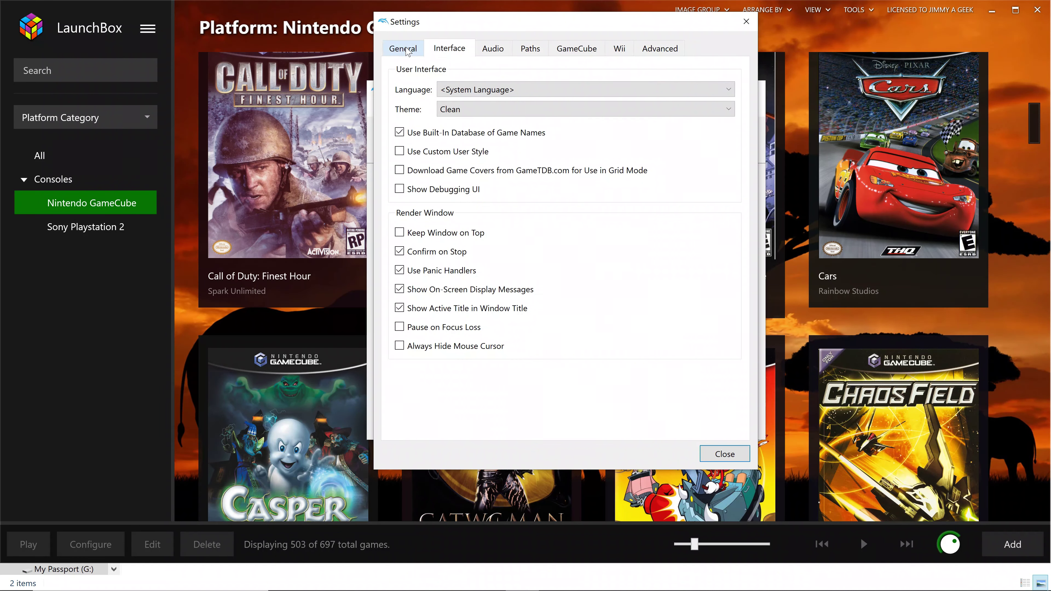
left_click(407, 49)
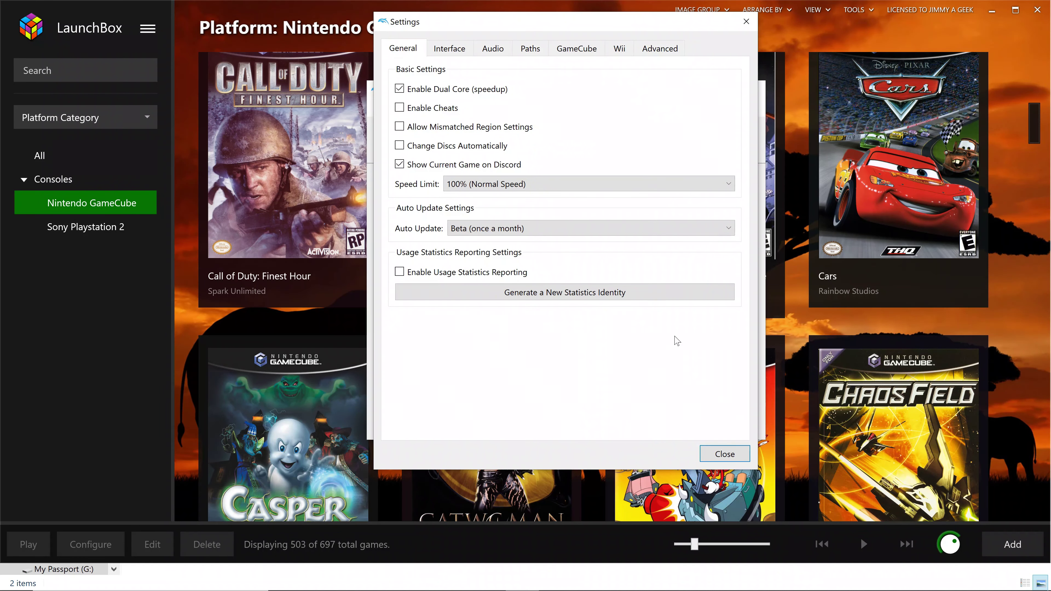
Close the Settings window to return to the main window's empty game list.
left_click(724, 454)
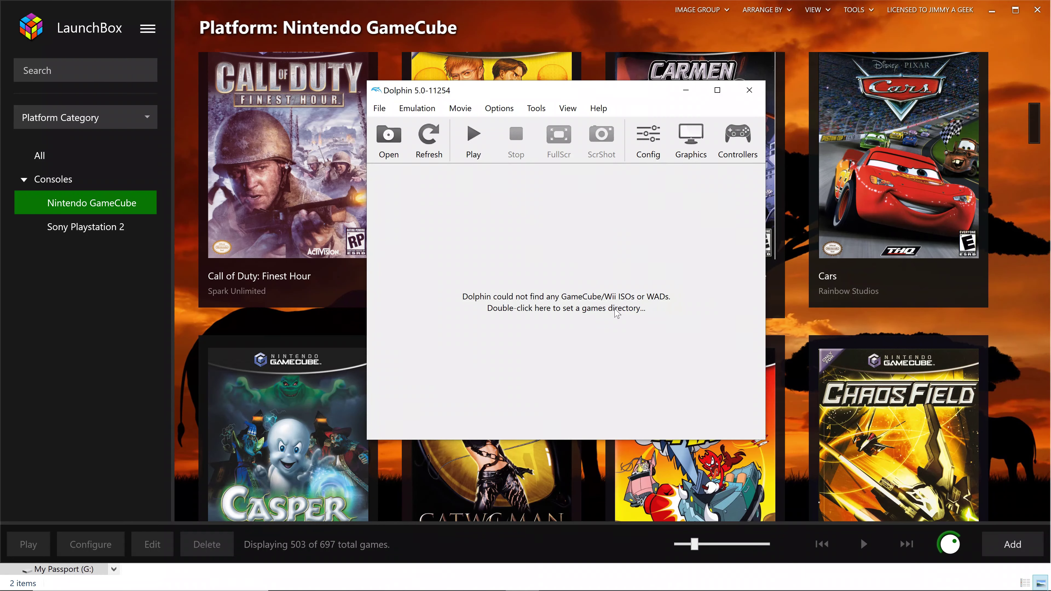